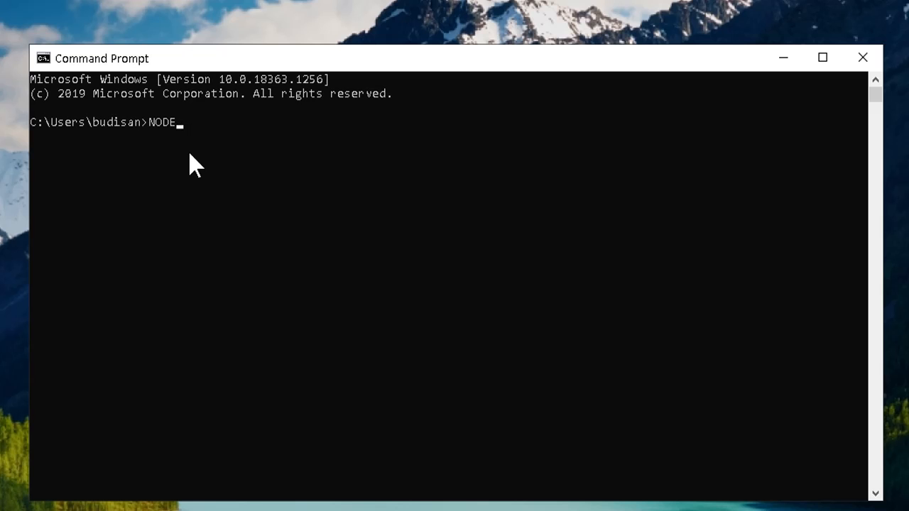
- Start the Node-RED server from the command line with the command node-red
key(BackSpace)
key(BackSpace)
key(BackSpace)
key(BackSpace)
text(node-red)
key(Return)
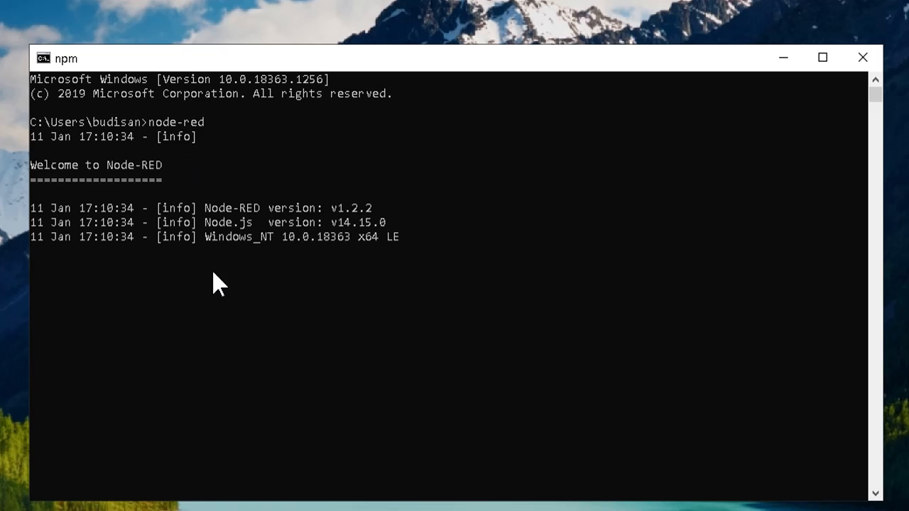
click(214, 308)
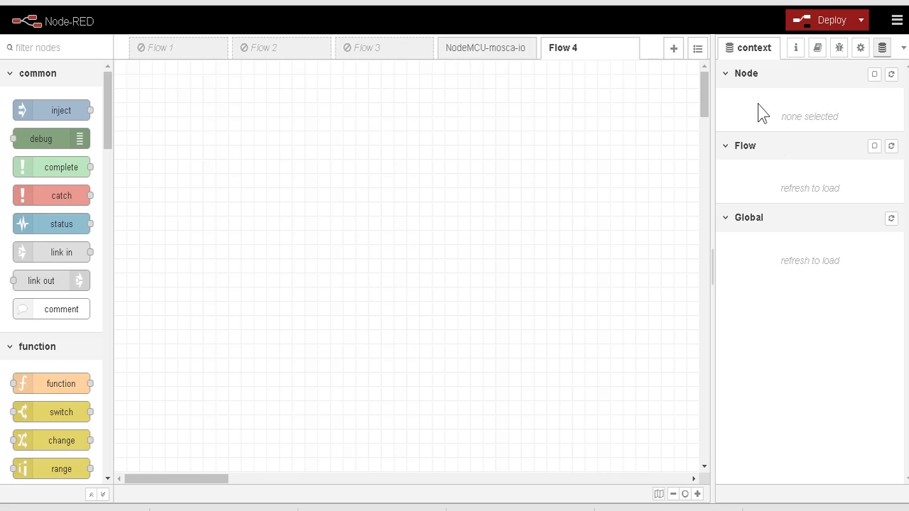
- Search the palette manager's installable modules for aedes, then close the settings
click(897, 21)
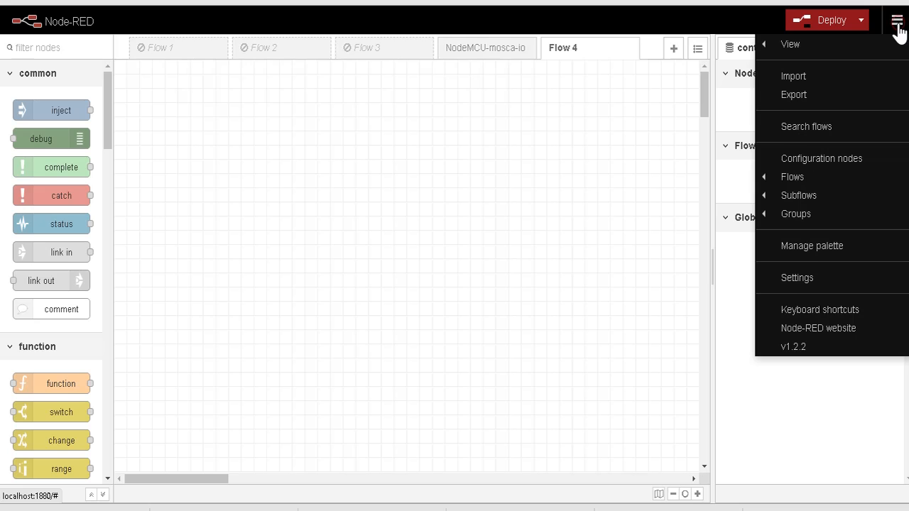
click(822, 249)
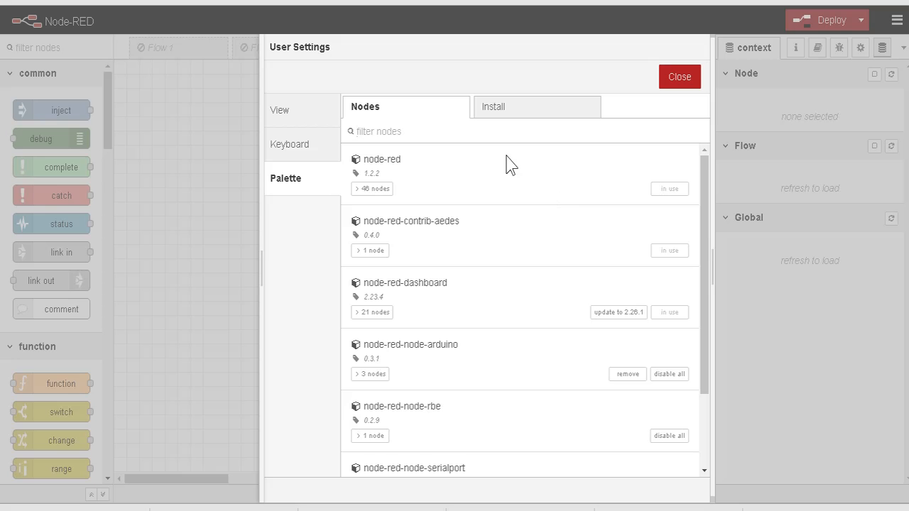
click(504, 116)
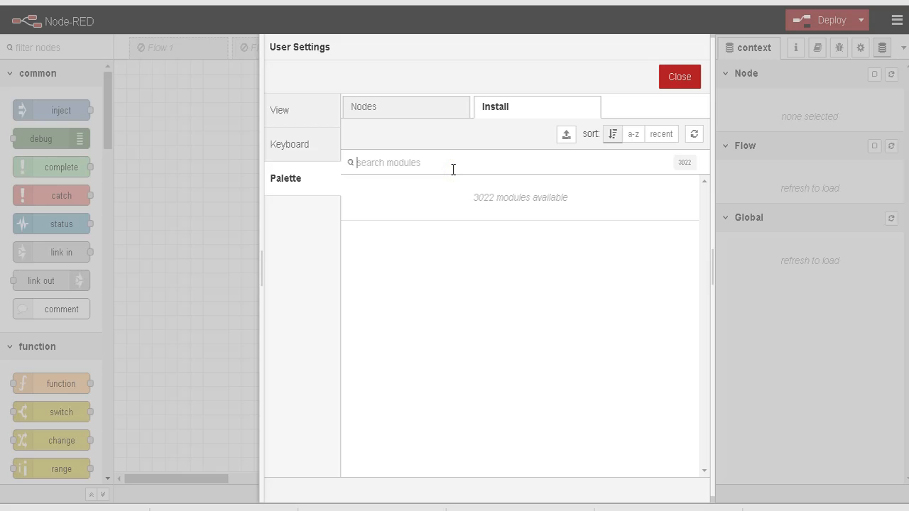
text(aedes)
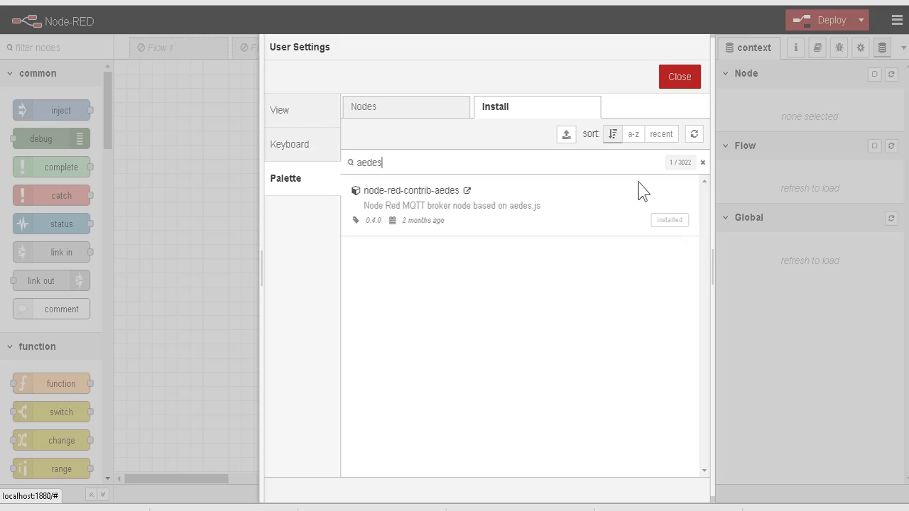
click(671, 84)
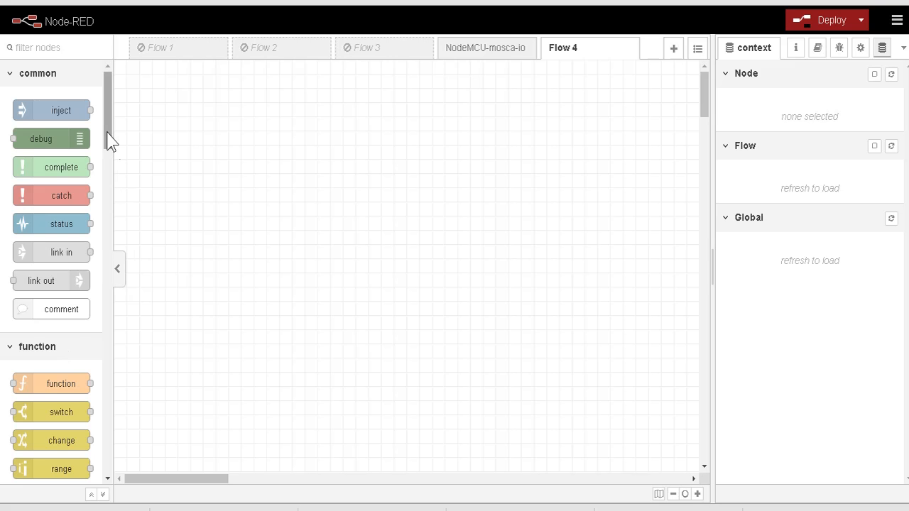
- Place an aedes broker node on Flow 4 and accept its default connection settings
drag(106, 142, 106, 280)
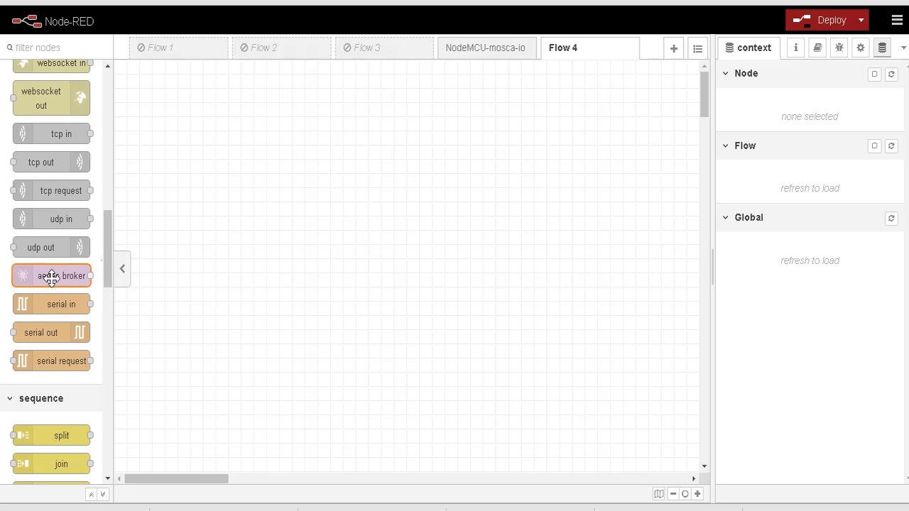
drag(54, 277, 248, 187)
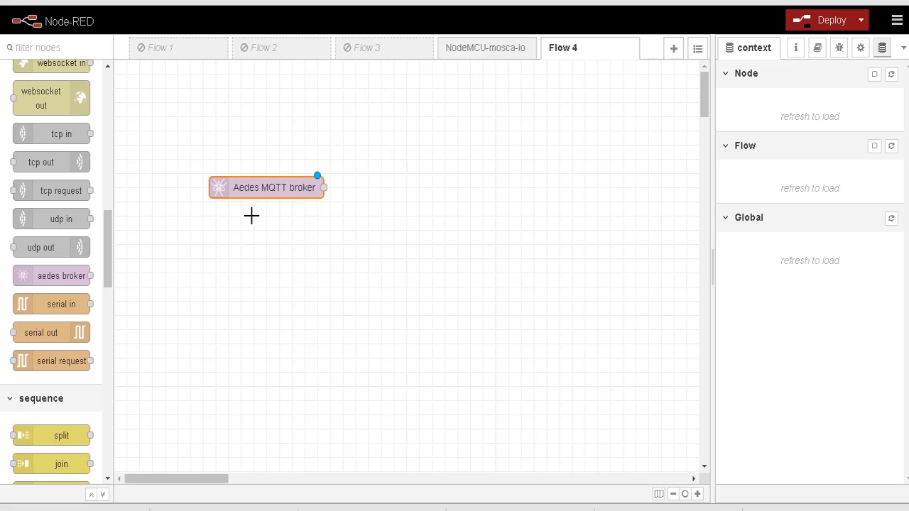
double_click(287, 189)
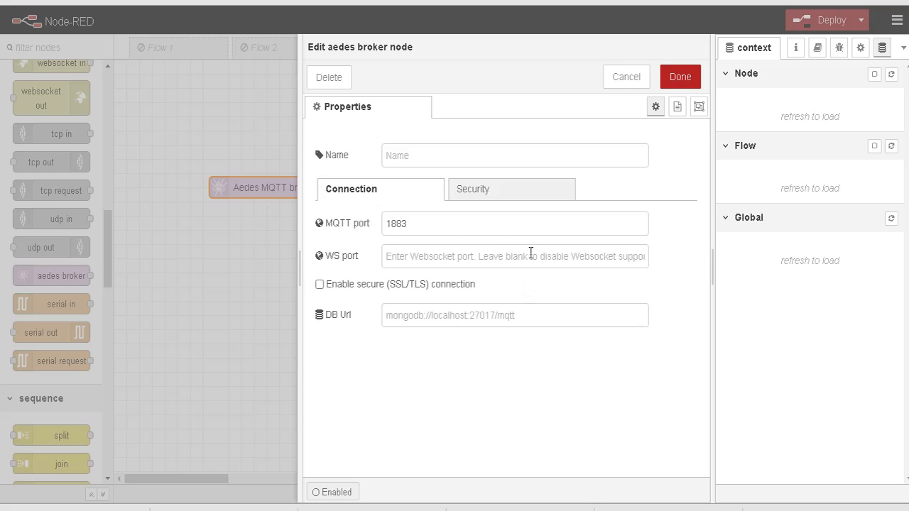
click(438, 227)
double_click(441, 229)
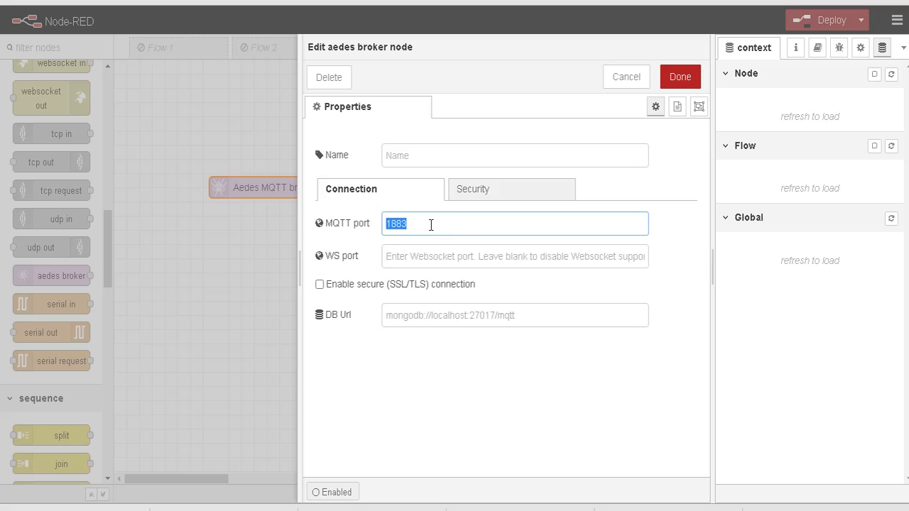
click(430, 225)
click(681, 81)
click(549, 179)
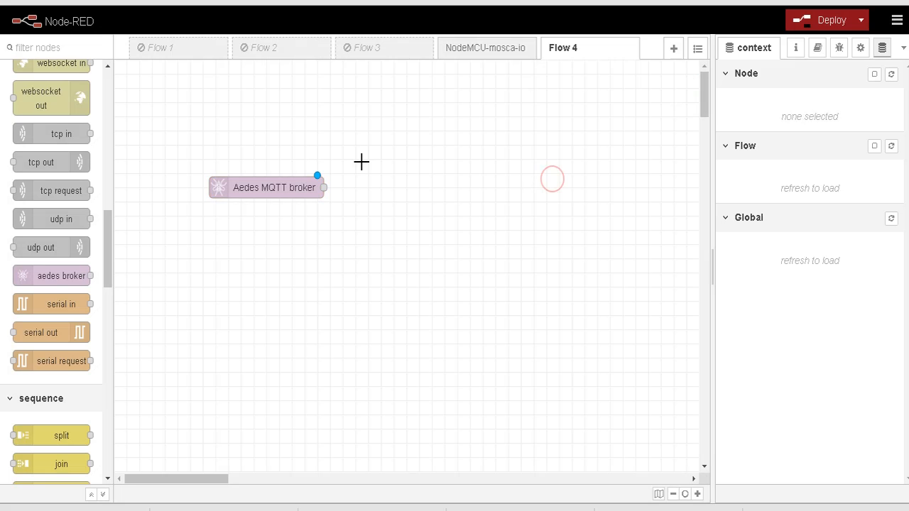
- Add a debug node and an mqtt in node below the Aedes broker, wiring both the broker and mqtt in outputs to the debug node
drag(105, 266, 143, 97)
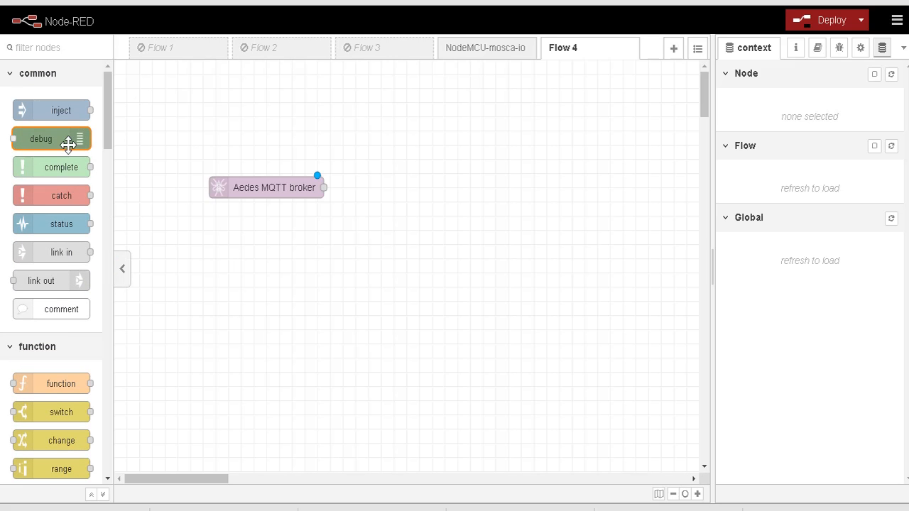
drag(61, 142, 465, 202)
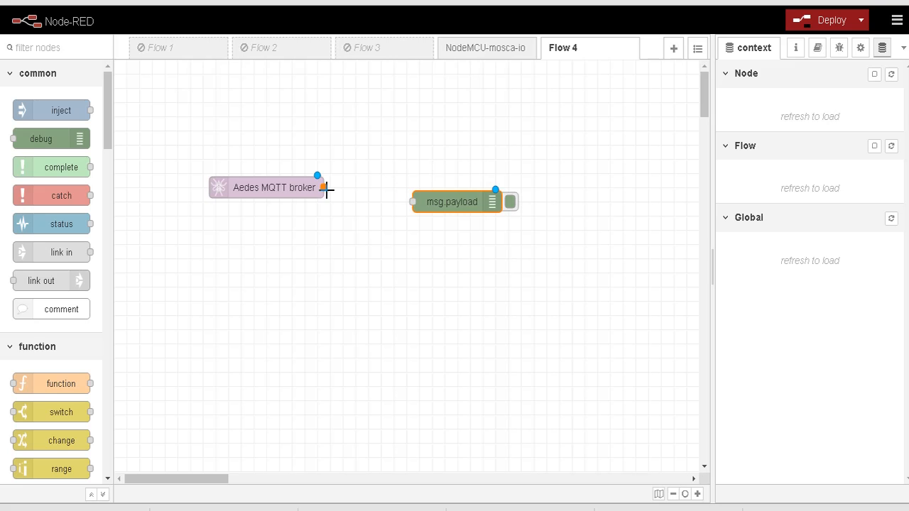
drag(325, 187, 410, 201)
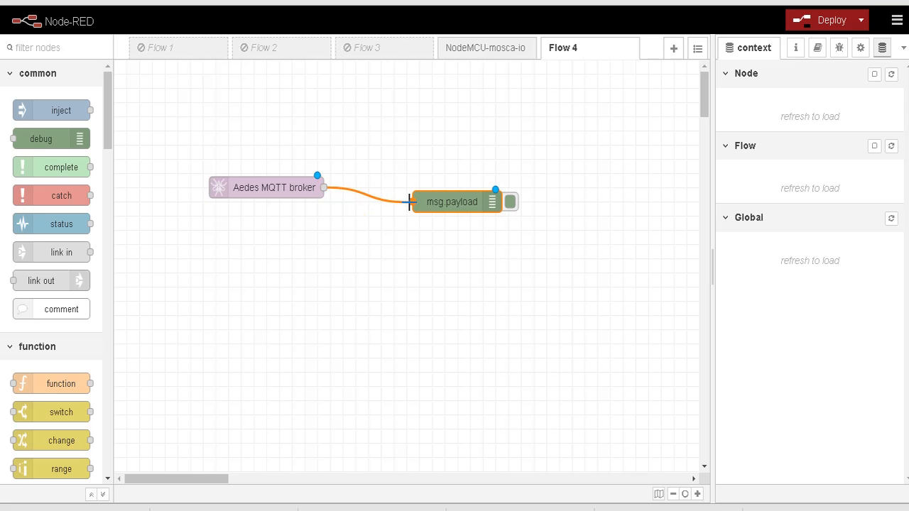
click(369, 213)
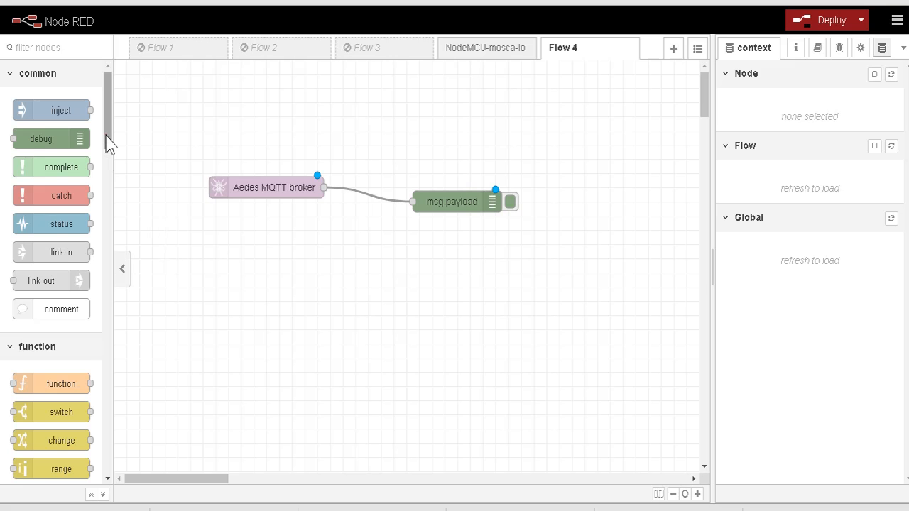
drag(106, 135, 110, 228)
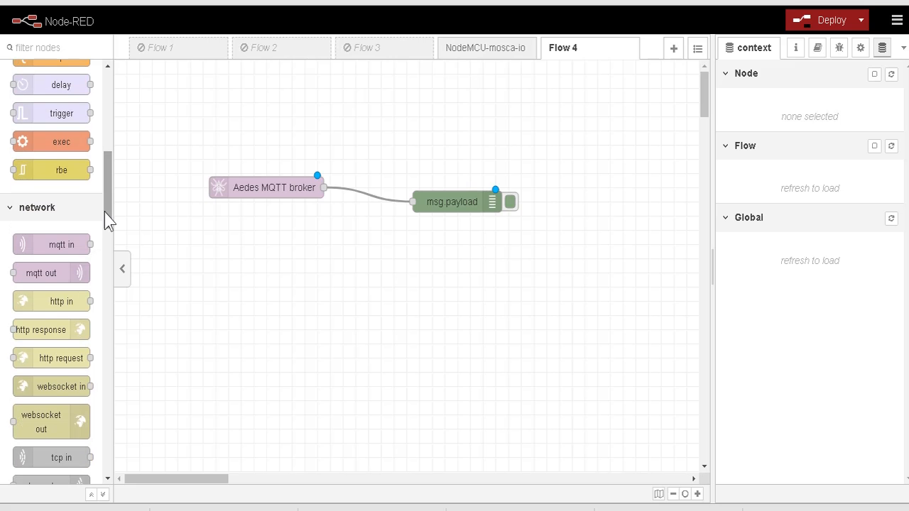
drag(39, 244, 409, 204)
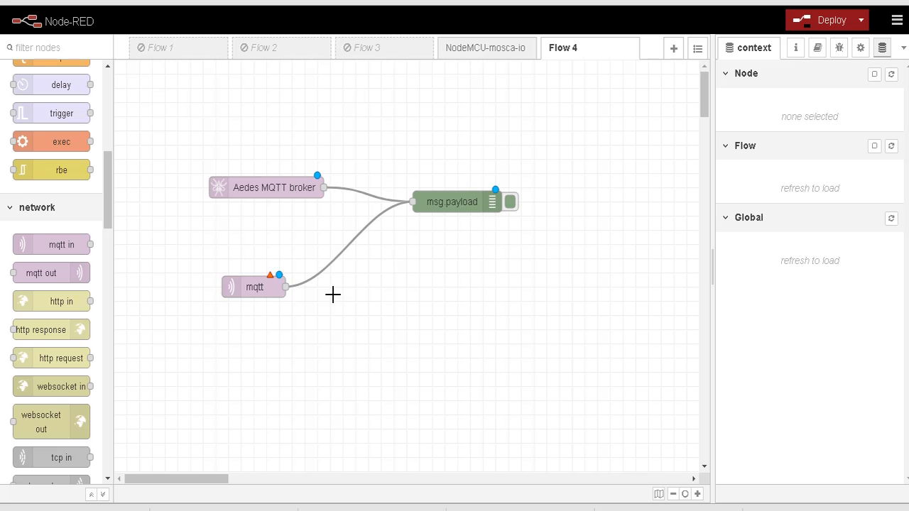
- Create a new MQTT broker configuration for the mqtt in node, named AEDES-BROKER1 with server localhost
double_click(254, 288)
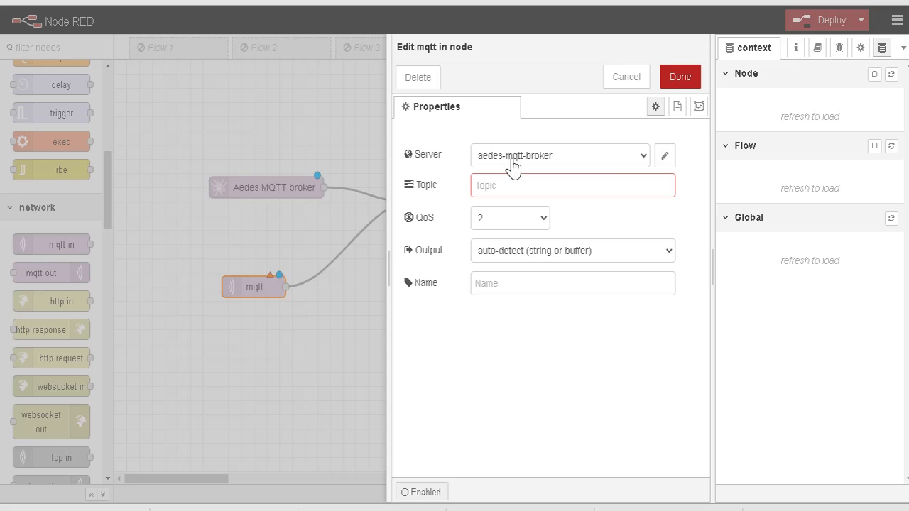
click(644, 159)
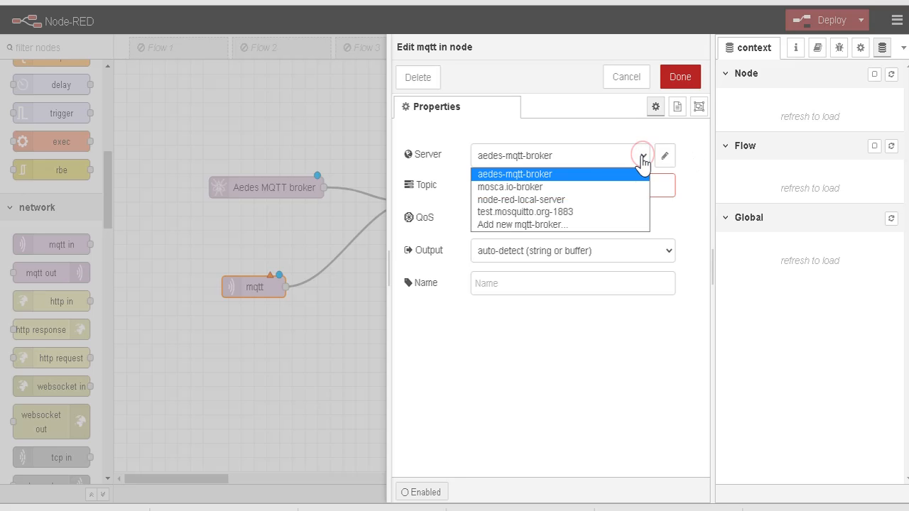
click(551, 226)
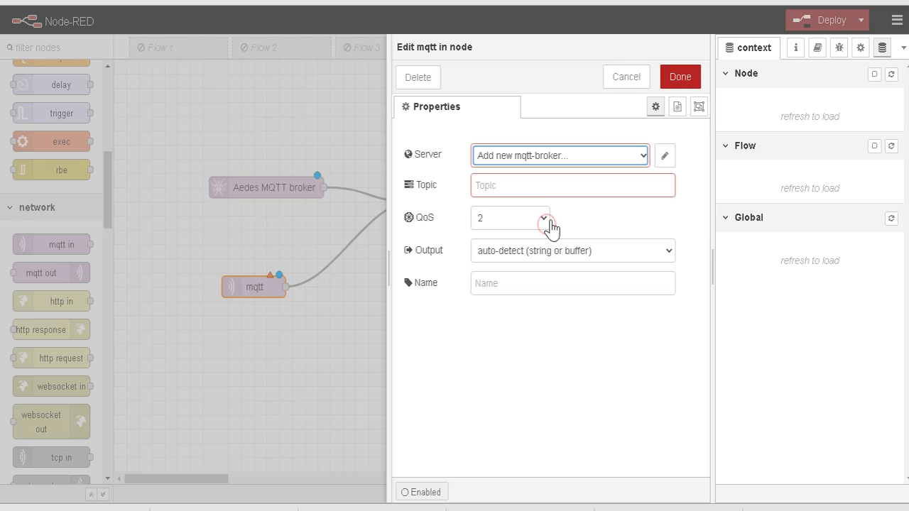
click(665, 162)
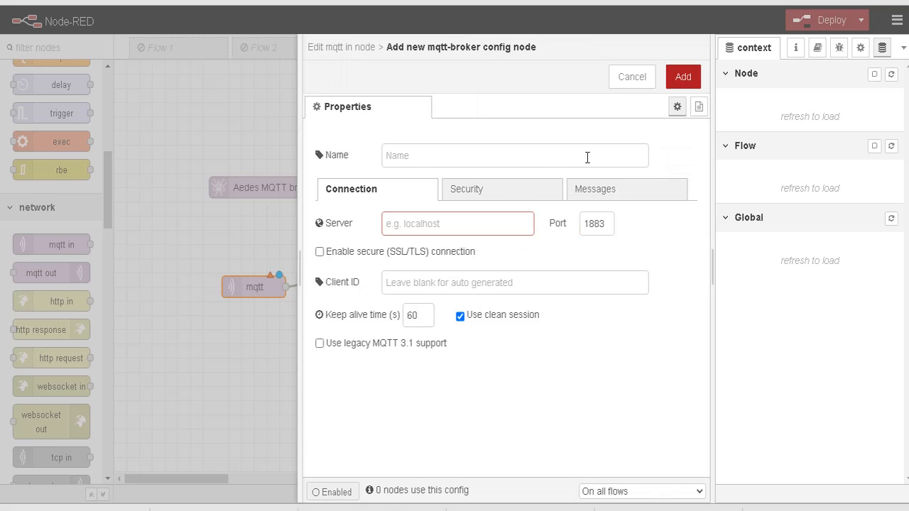
click(538, 160)
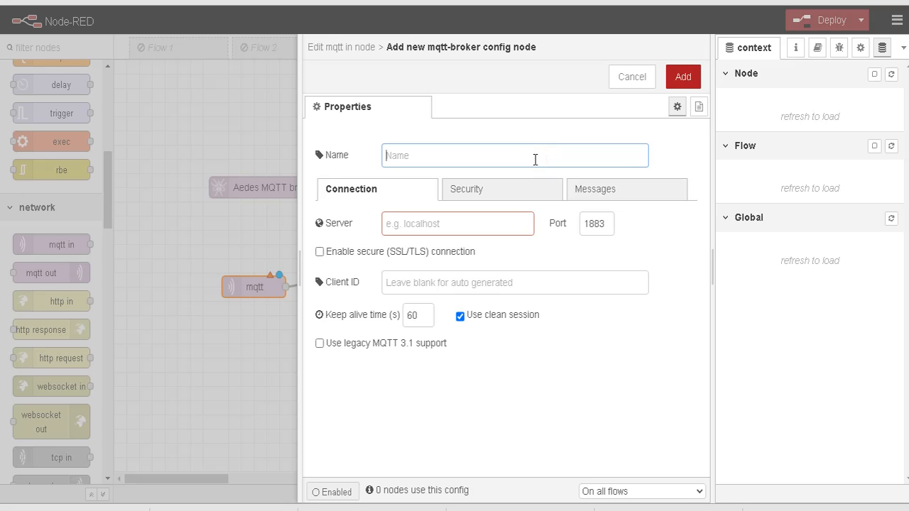
text(AEDES-BROKER1)
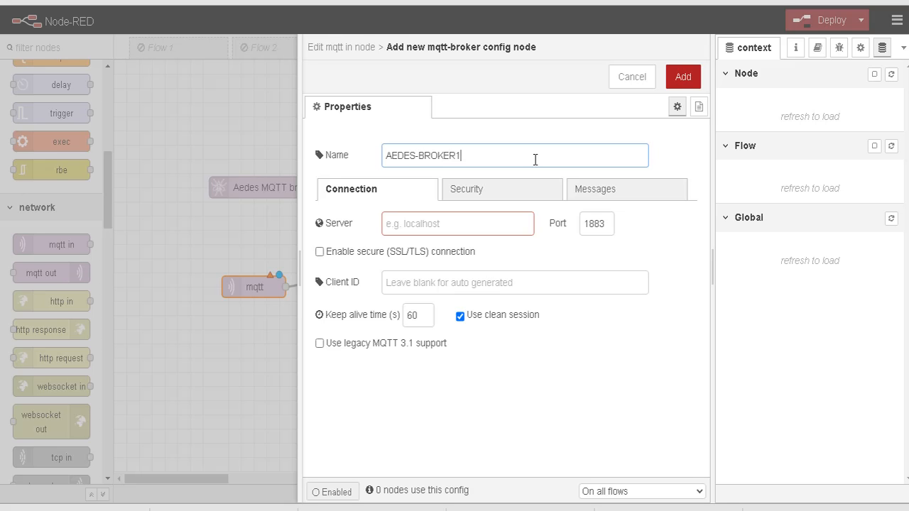
click(440, 232)
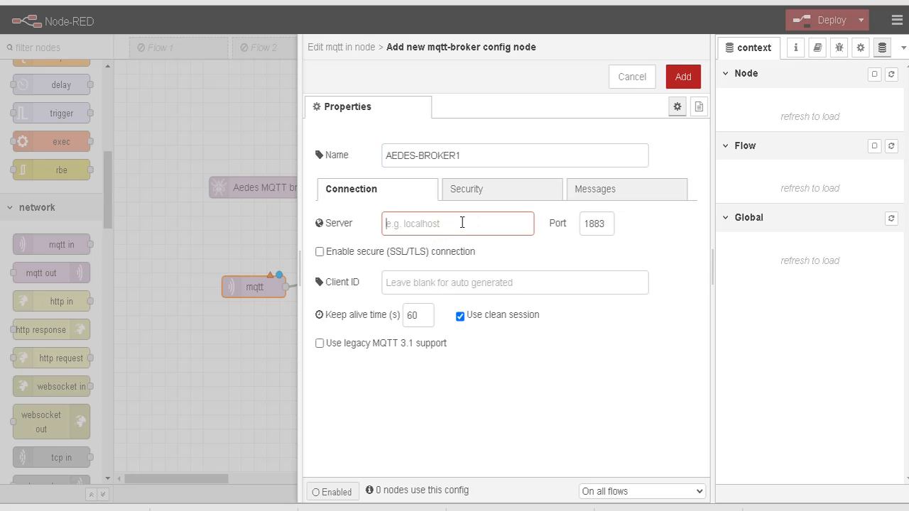
text(localhost)
click(679, 77)
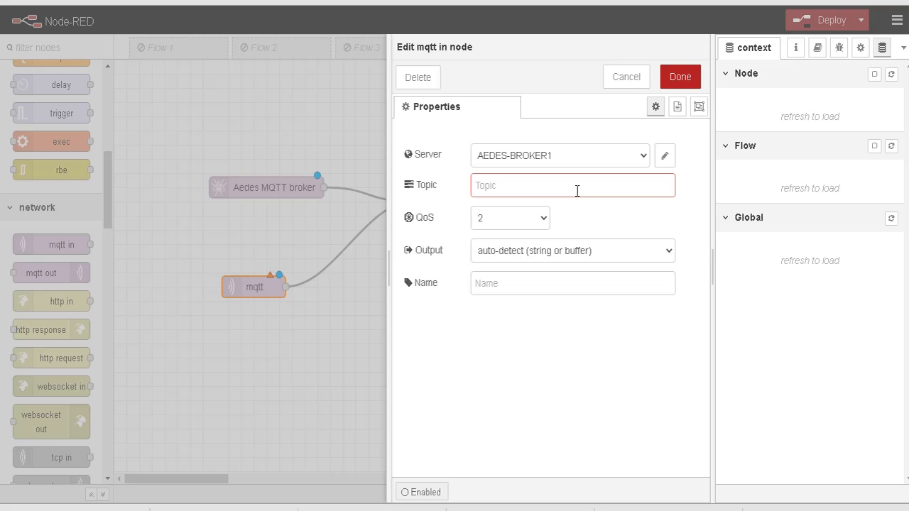
- Set the mqtt in node's topic to nodemcu/testing and QoS to 0, and save the node
click(643, 182)
text(NOEDE)
key(BackSpace)
key(BackSpace)
key(BackSpace)
key(BackSpace)
text(nodemcu/testing)
click(544, 220)
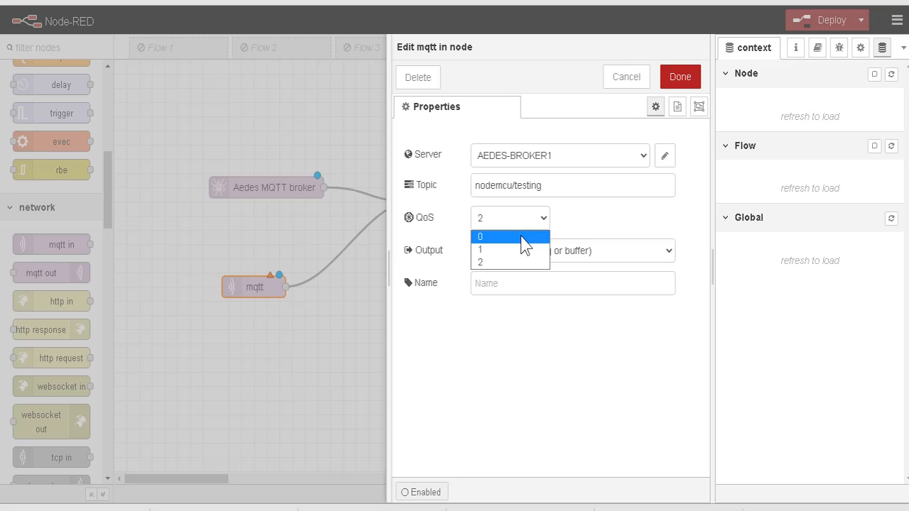
click(524, 241)
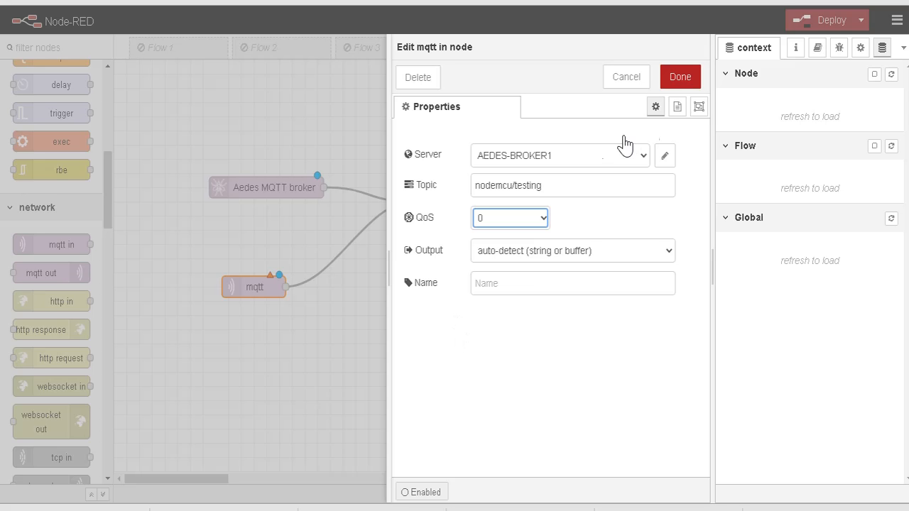
click(680, 83)
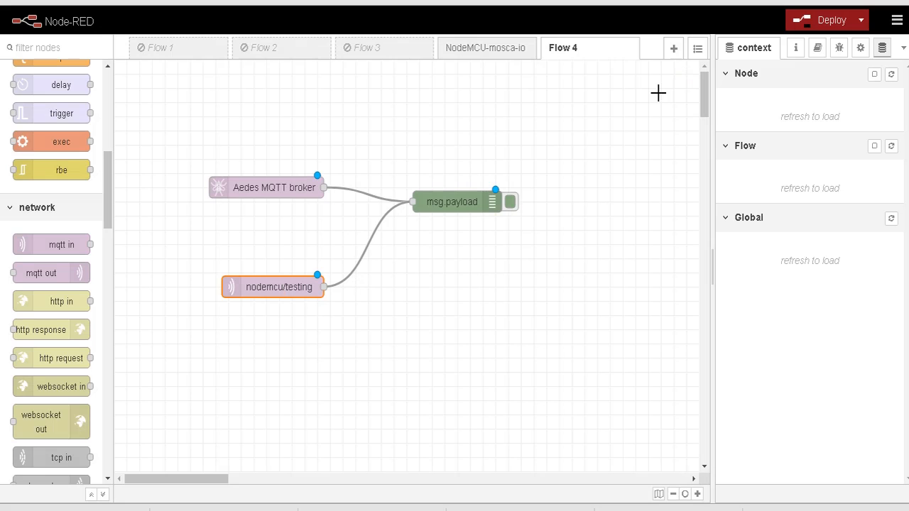
click(605, 123)
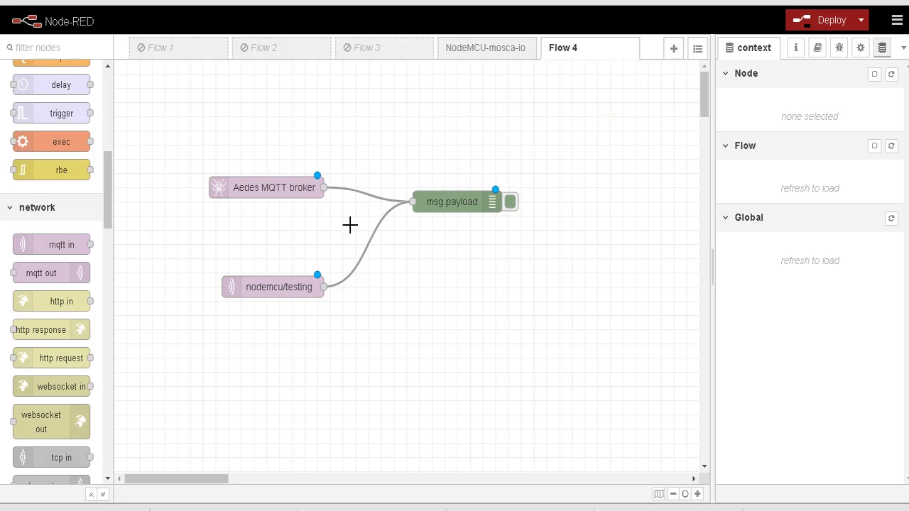
- Review the Aedes MQTT broker node's connection settings and leave them without saving
click(295, 192)
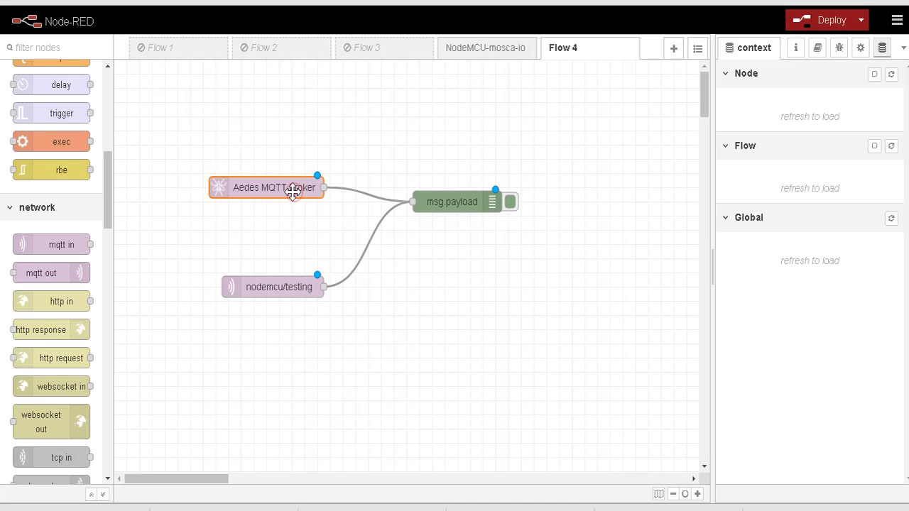
click(293, 190)
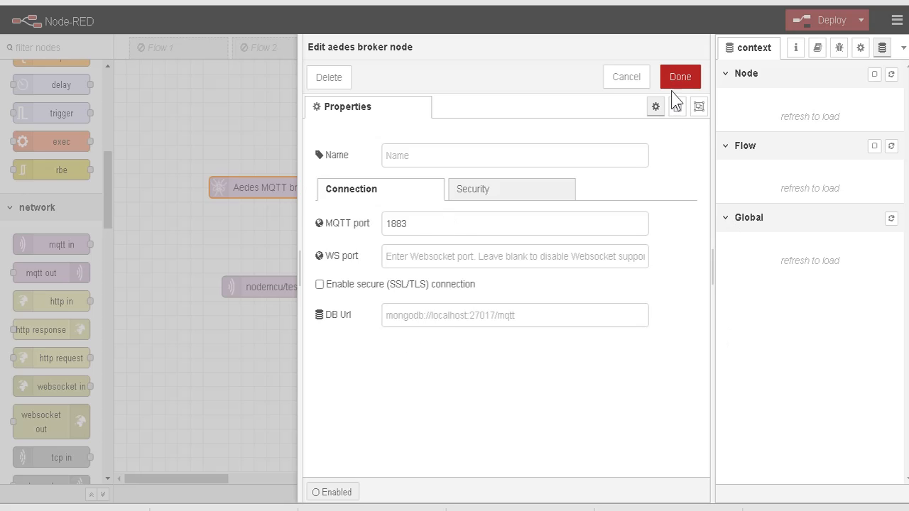
click(638, 83)
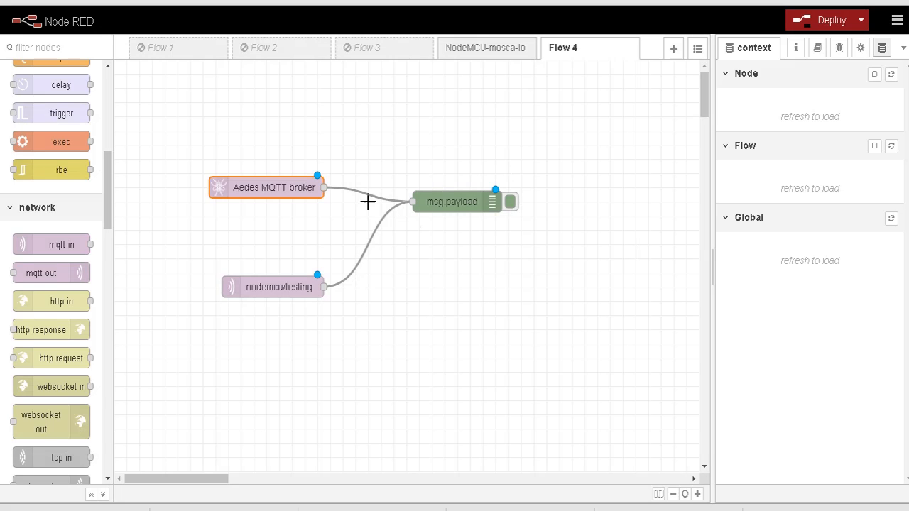
click(373, 152)
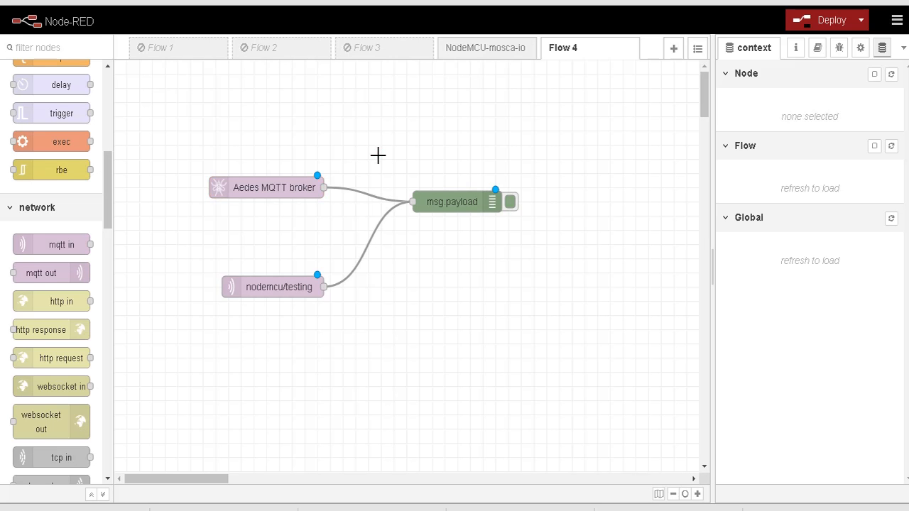